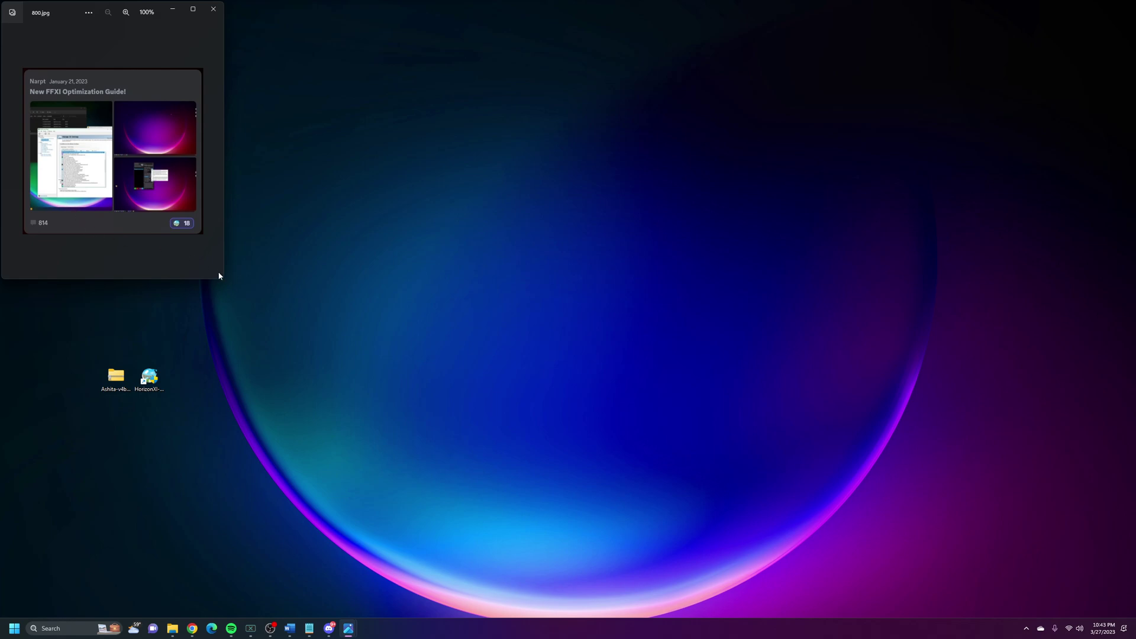
# Shrink the 800.jpg FFXI optimization guide image window slightly.
pyautogui.moveTo(222, 278); pyautogui.dragTo(224, 276)
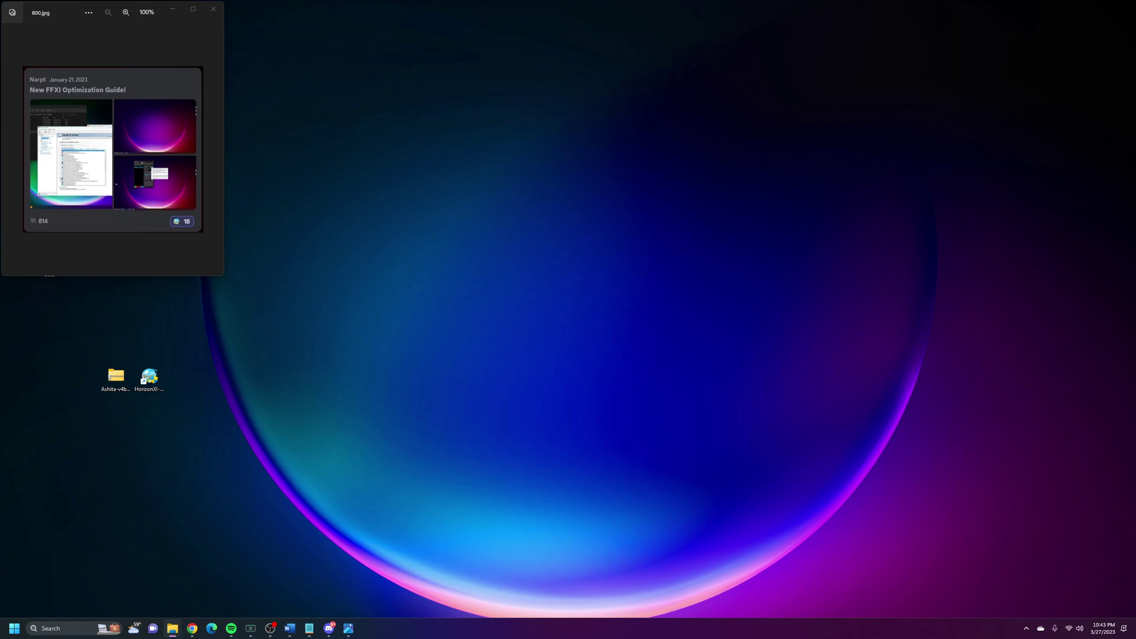
# Move the GitHub repository window right and place the Ashita version image below the guide.
pyautogui.moveTo(622, 12); pyautogui.dragTo(897, 13)
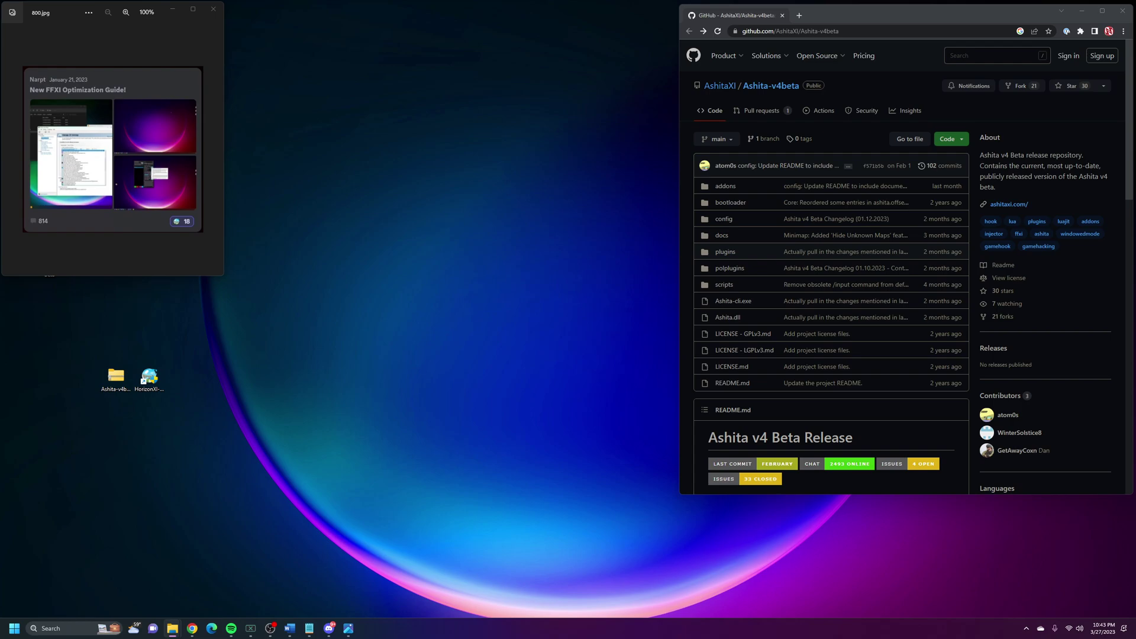
pyautogui.moveTo(323, 26); pyautogui.dragTo(322, 140)
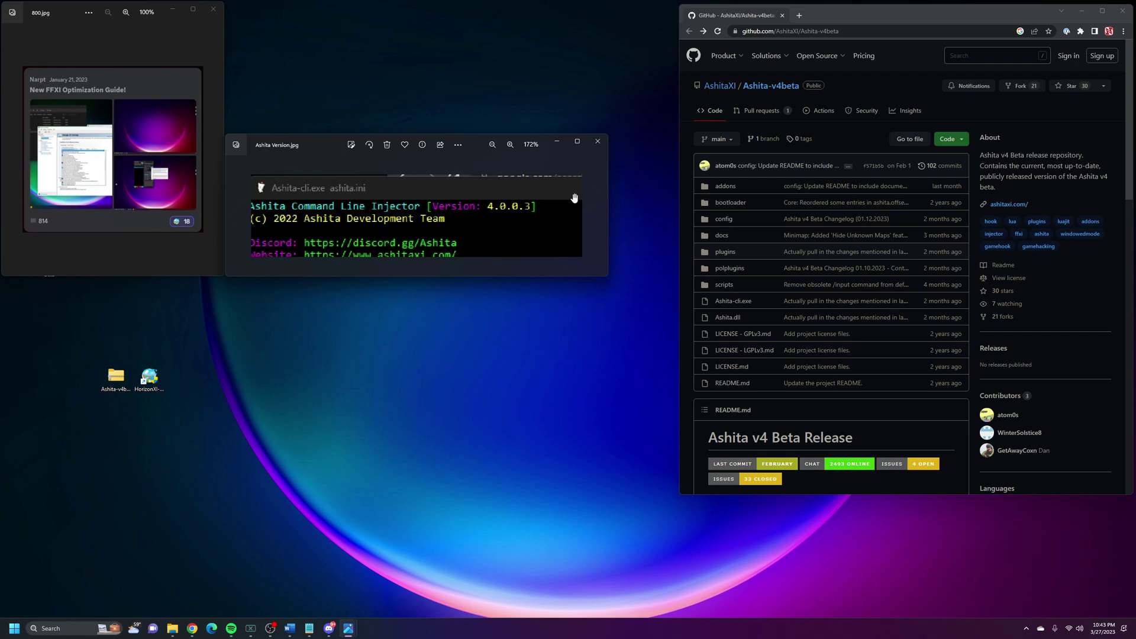
pyautogui.moveTo(609, 195); pyautogui.dragTo(605, 196)
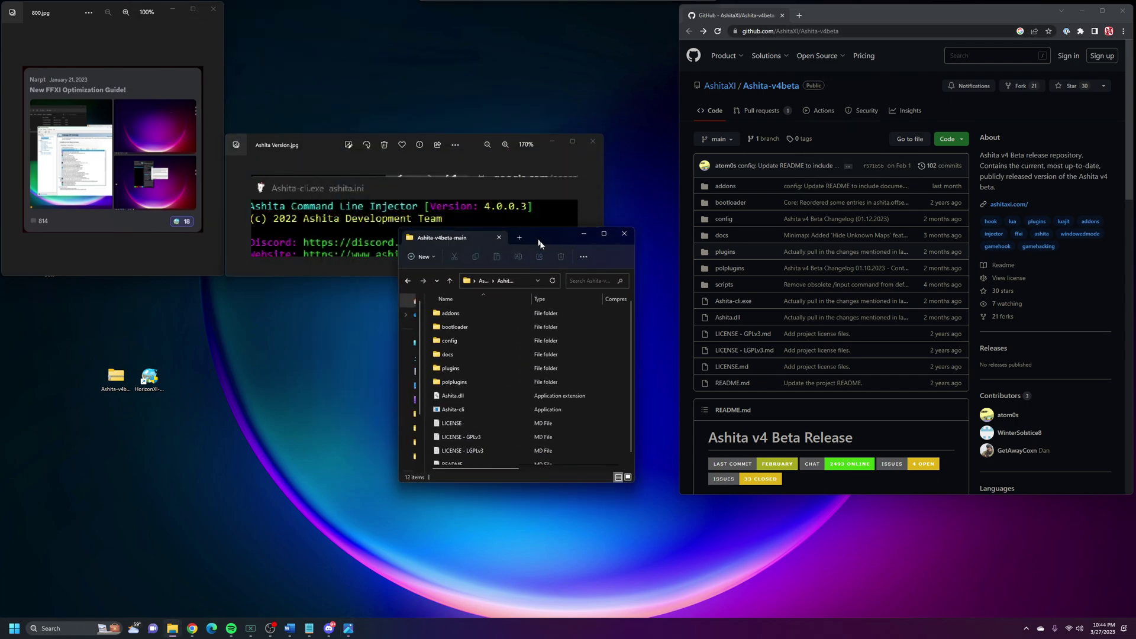
# Arrange and enlarge the Ashita-v4beta-main and Game folder windows side by side.
pyautogui.moveTo(418, 178); pyautogui.dragTo(498, 252)
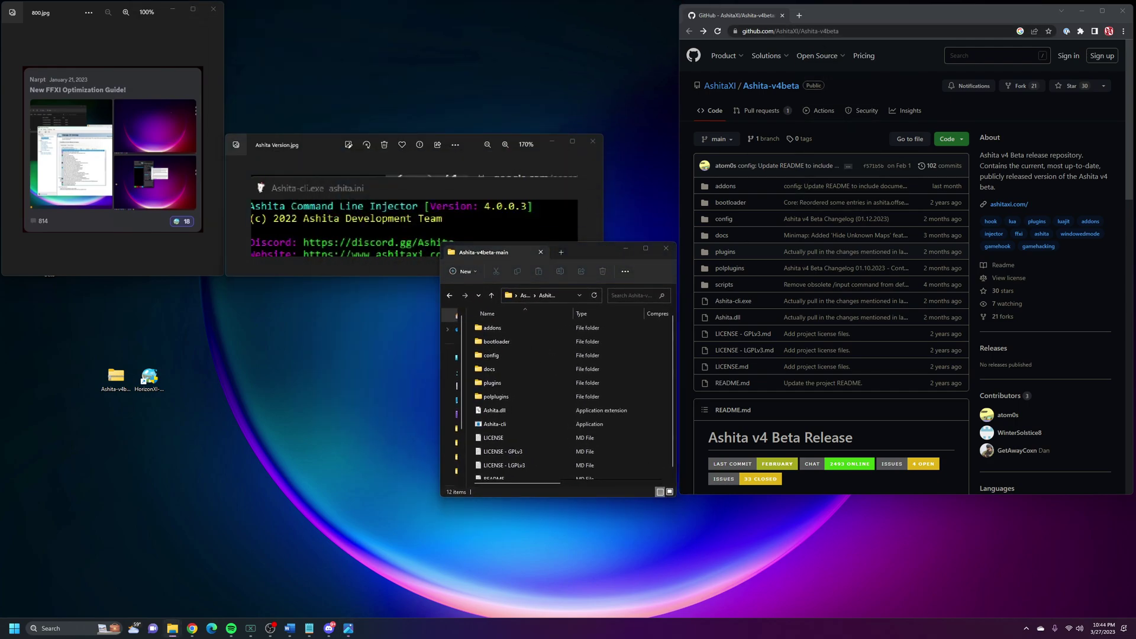
pyautogui.moveTo(336, 255); pyautogui.dragTo(266, 265)
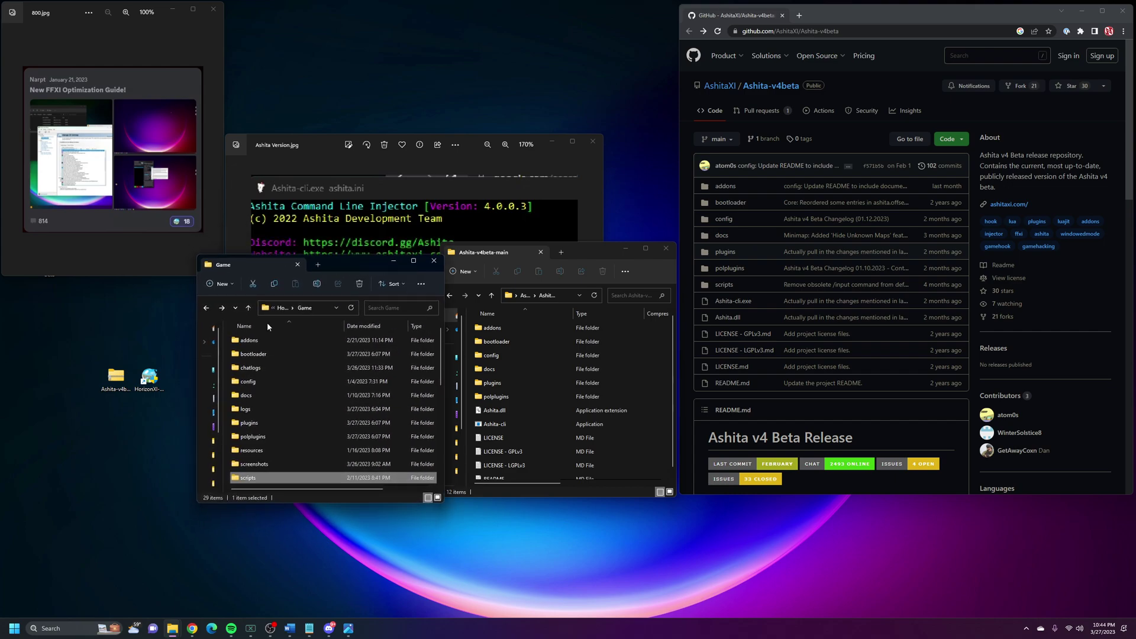
pyautogui.click(116, 380)
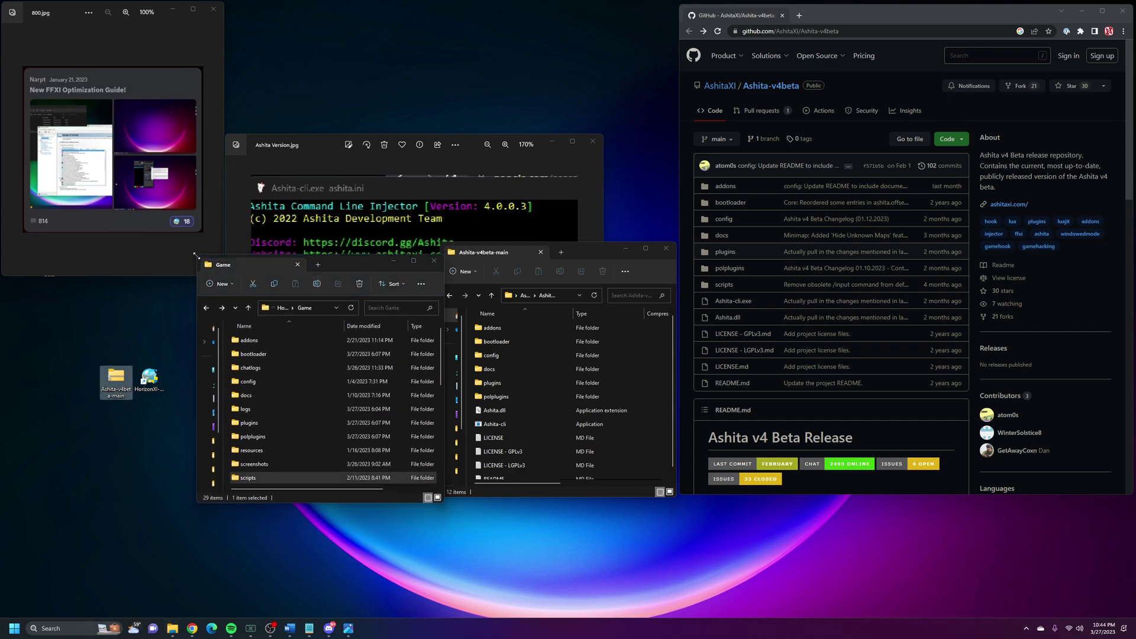
pyautogui.moveTo(198, 261); pyautogui.dragTo(62, 120)
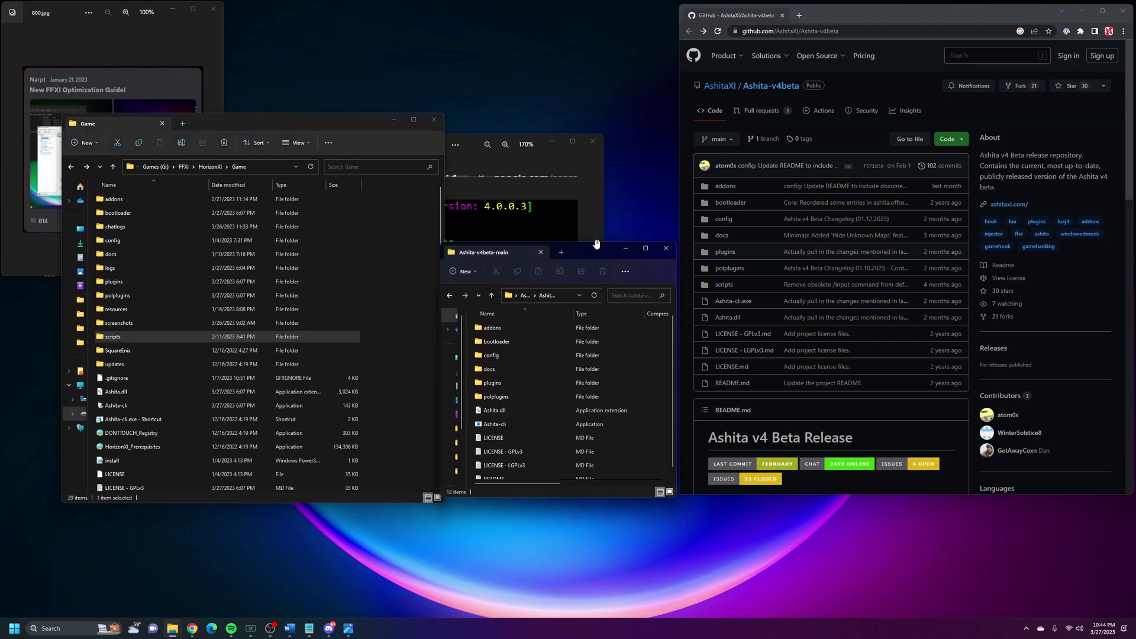
pyautogui.moveTo(595, 245); pyautogui.dragTo(581, 111)
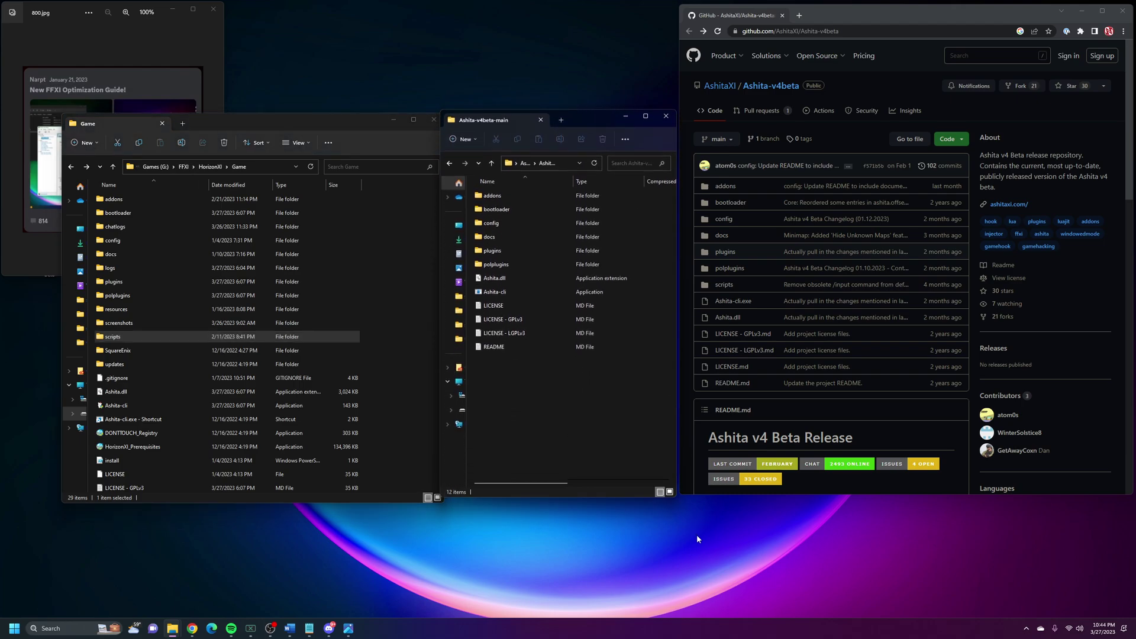
pyautogui.moveTo(672, 493); pyautogui.dragTo(826, 568)
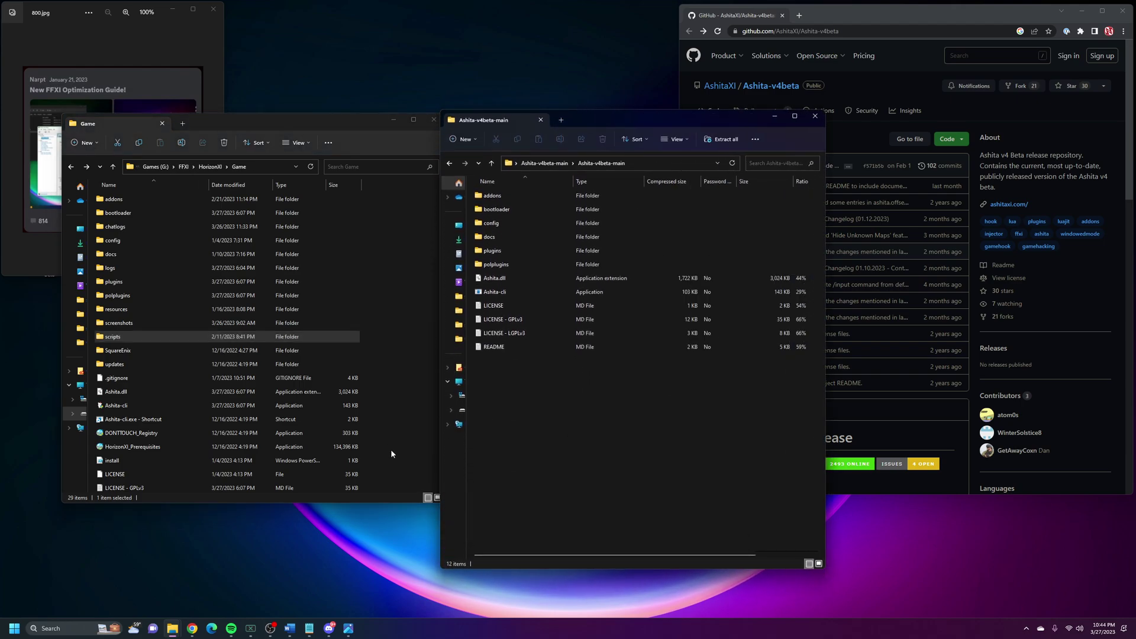
pyautogui.moveTo(412, 502); pyautogui.dragTo(412, 555)
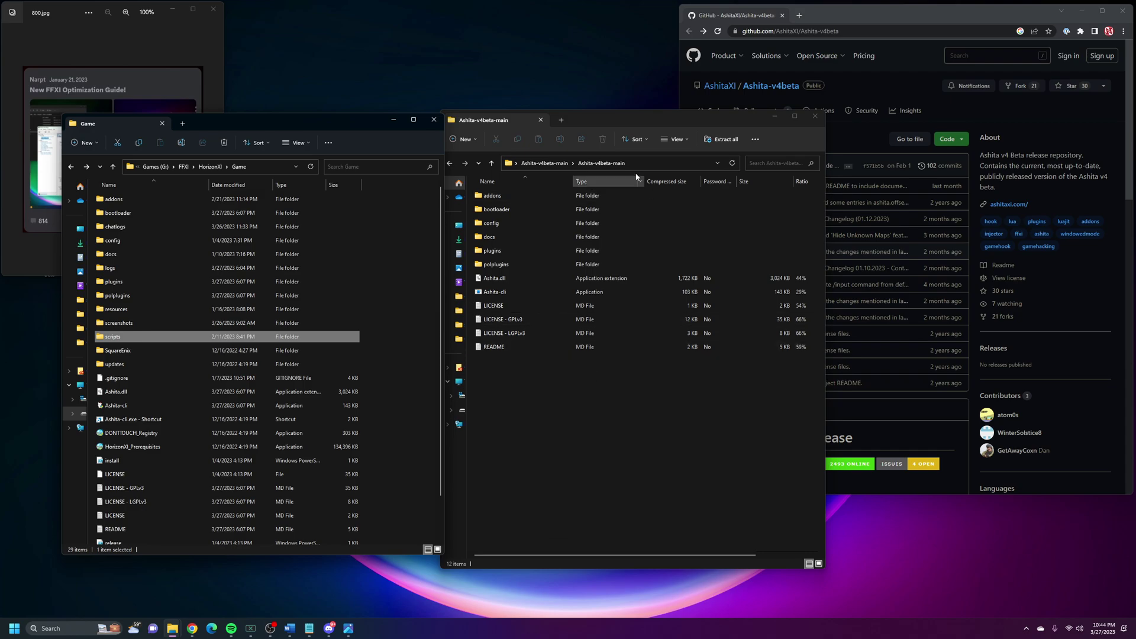
# Select all 12 Ashita-v4beta-main items, then minimize the archive window.
pyautogui.click(622, 436)
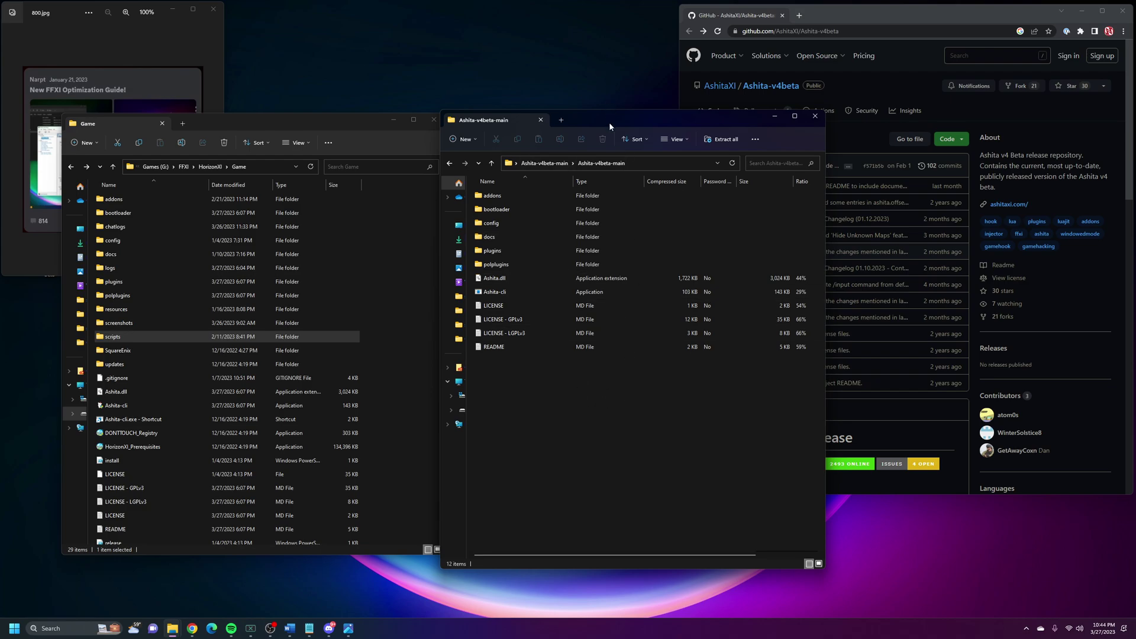
pyautogui.moveTo(610, 121); pyautogui.dragTo(615, 126)
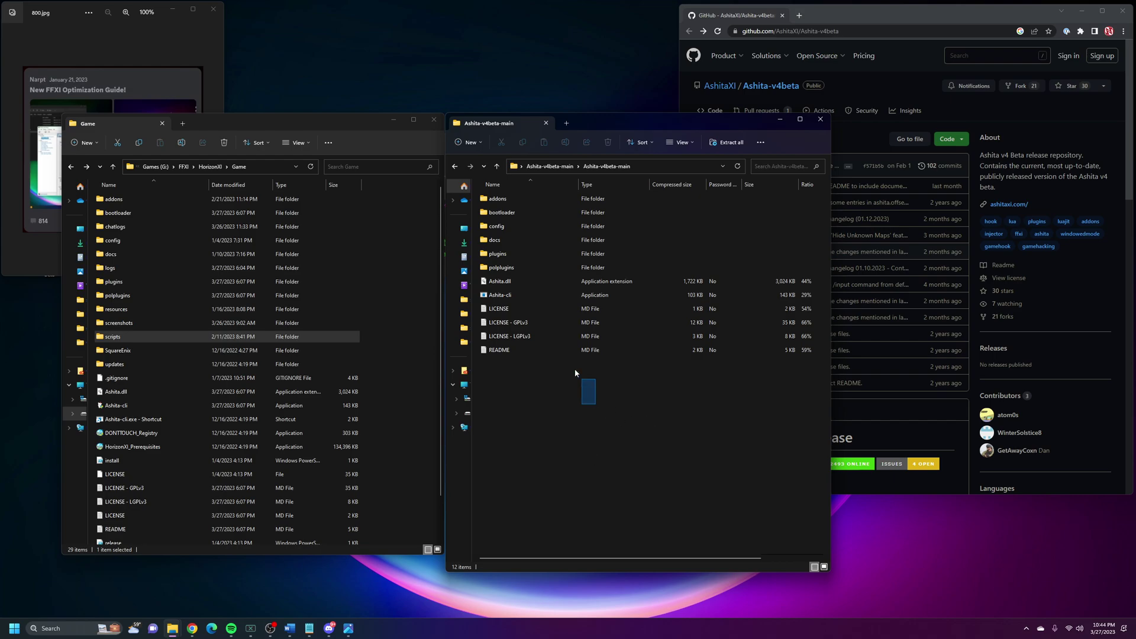
pyautogui.moveTo(574, 368); pyautogui.dragTo(496, 203)
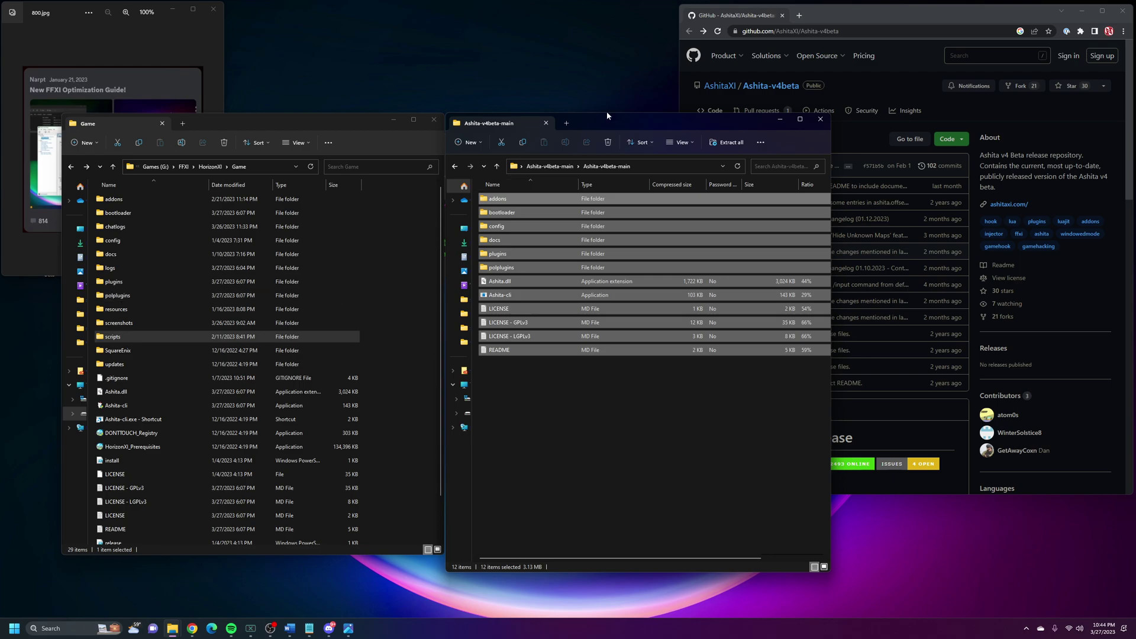
pyautogui.moveTo(664, 123); pyautogui.dragTo(626, 127)
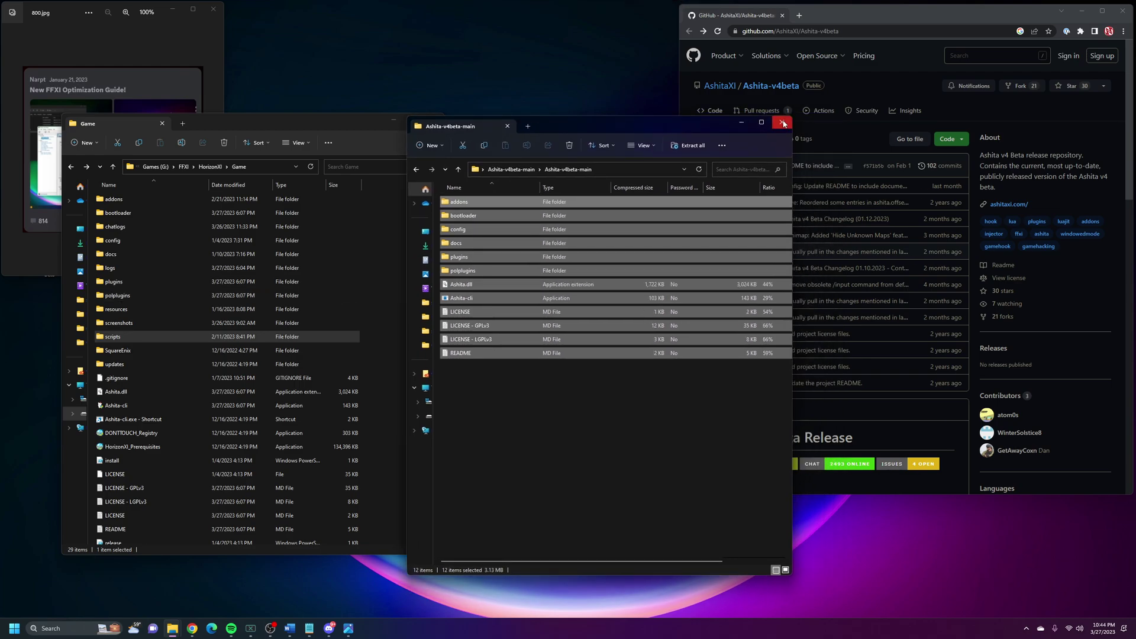
pyautogui.click(742, 123)
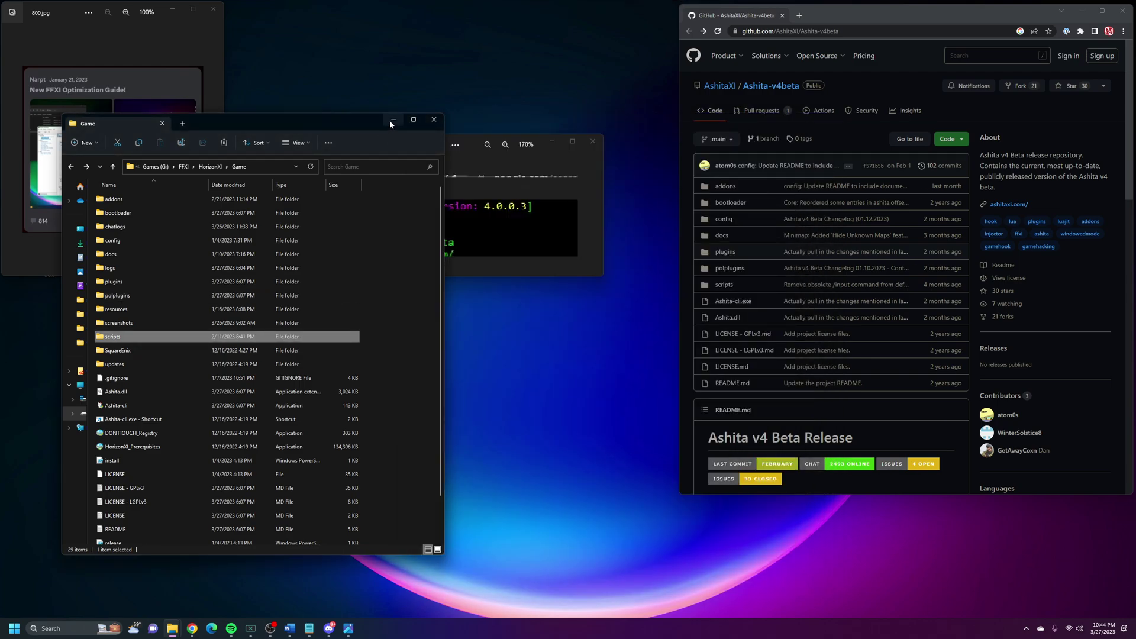
# Hide the Game folder, reposition the troubleshooting notes and review the DirectX install item.
pyautogui.click(392, 120)
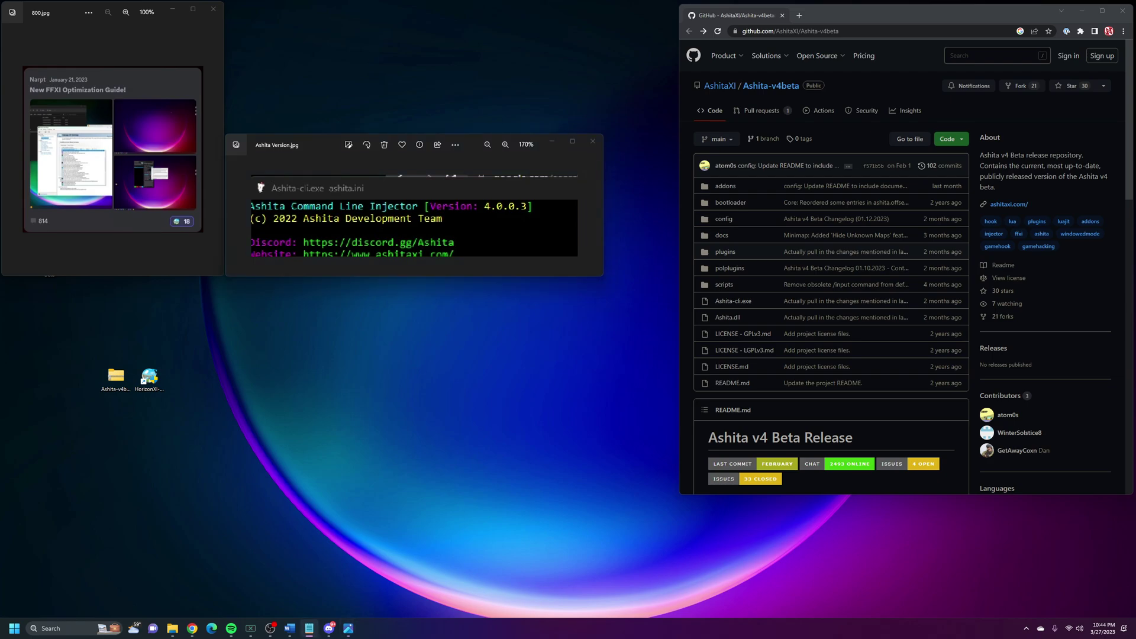
pyautogui.click(309, 628)
pyautogui.moveTo(477, 250)
pyautogui.mouseDown()
pyautogui.moveTo(497, 308)
pyautogui.moveTo(520, 285)
pyautogui.mouseUp()
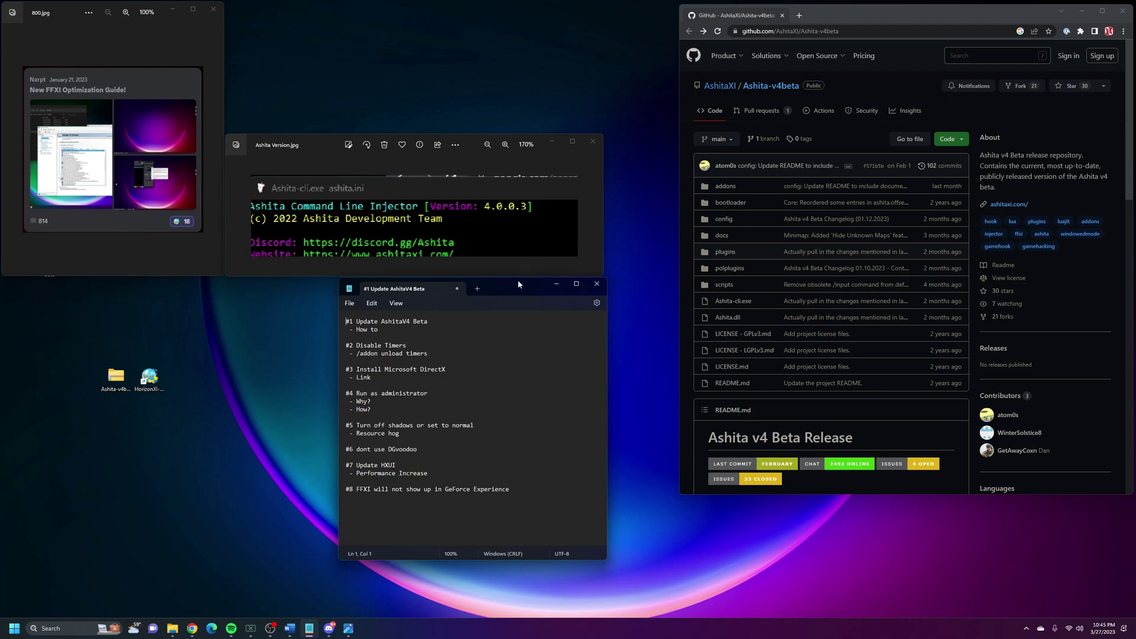
pyautogui.moveTo(518, 279); pyautogui.dragTo(516, 285)
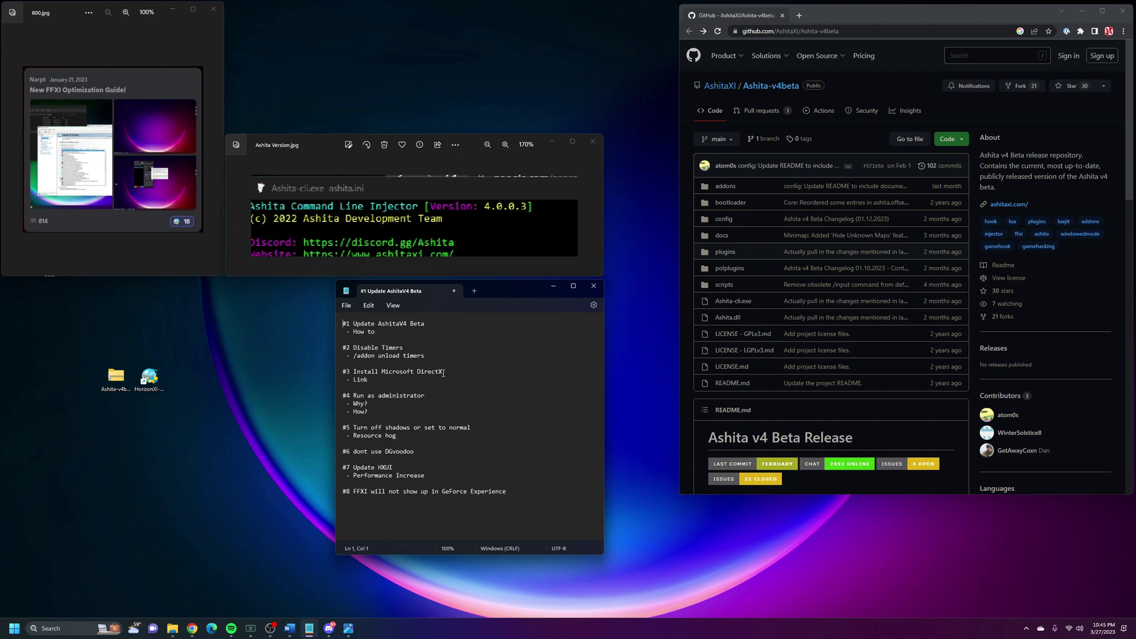
pyautogui.moveTo(442, 372); pyautogui.dragTo(363, 373)
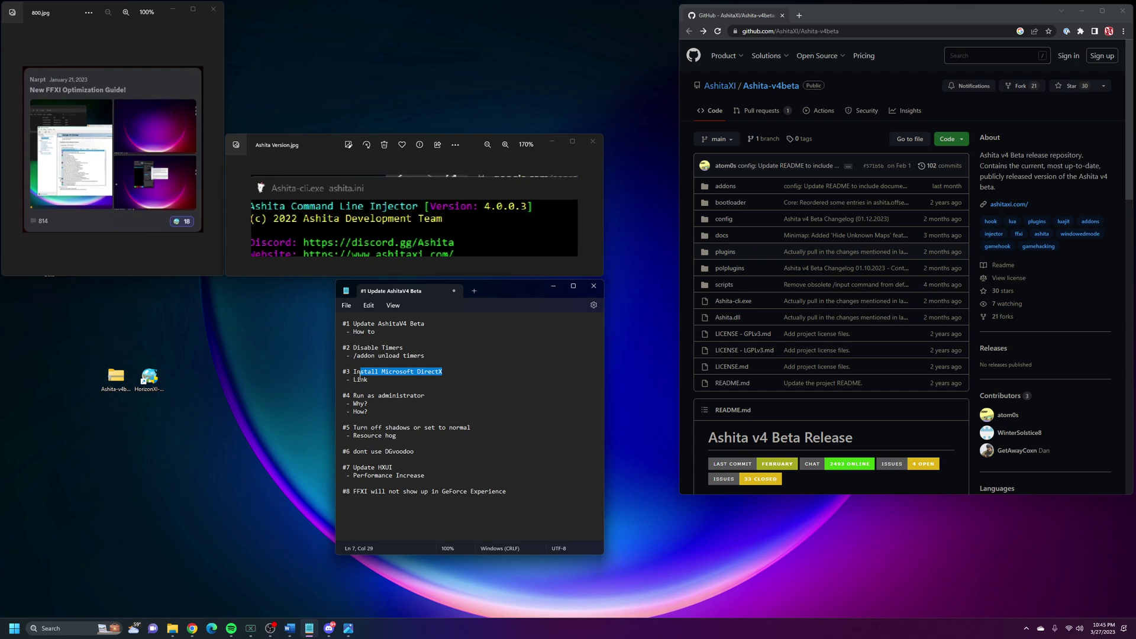
pyautogui.click(360, 373)
pyautogui.click(387, 380)
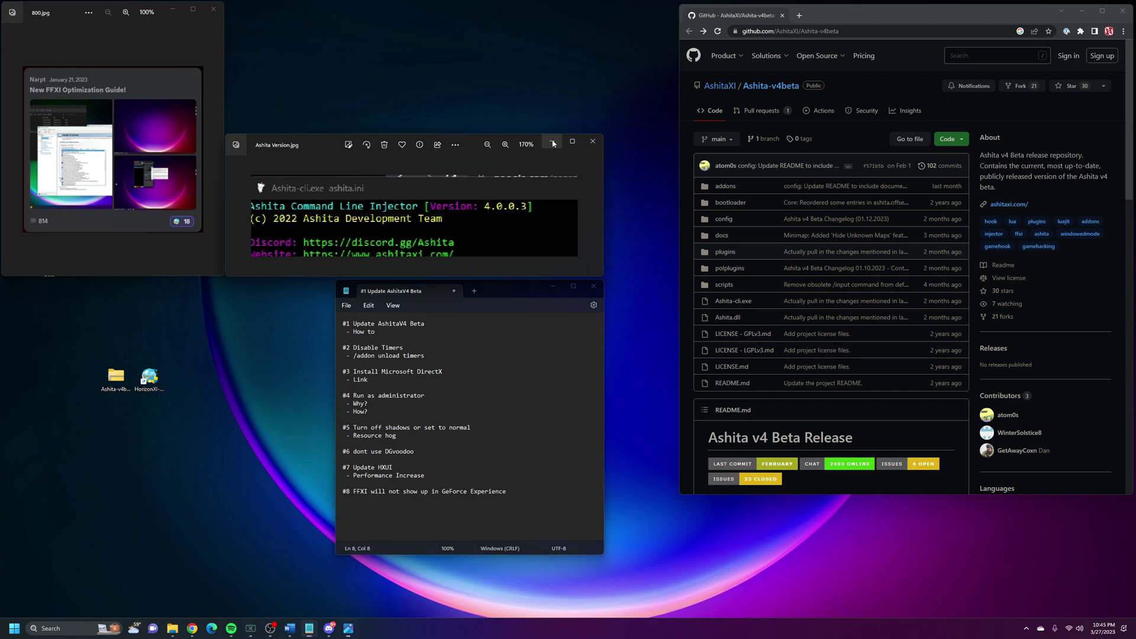
# Close the Ashita version image and highlight item #4, 'Run as administrator'.
pyautogui.click(592, 144)
pyautogui.moveTo(354, 395); pyautogui.dragTo(424, 396)
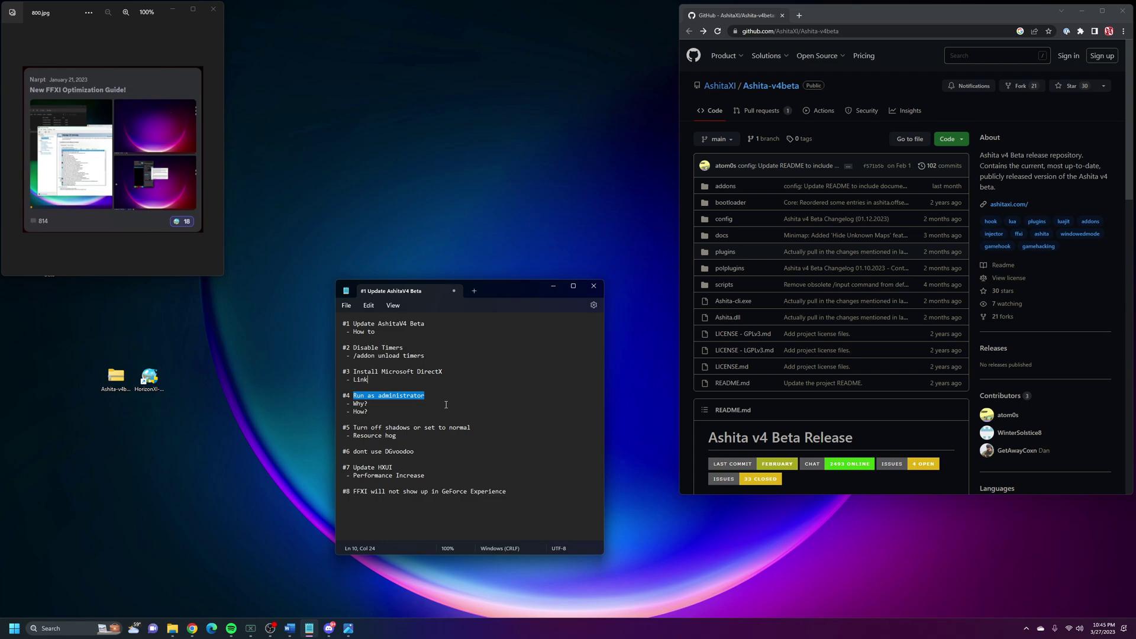
pyautogui.click(432, 403)
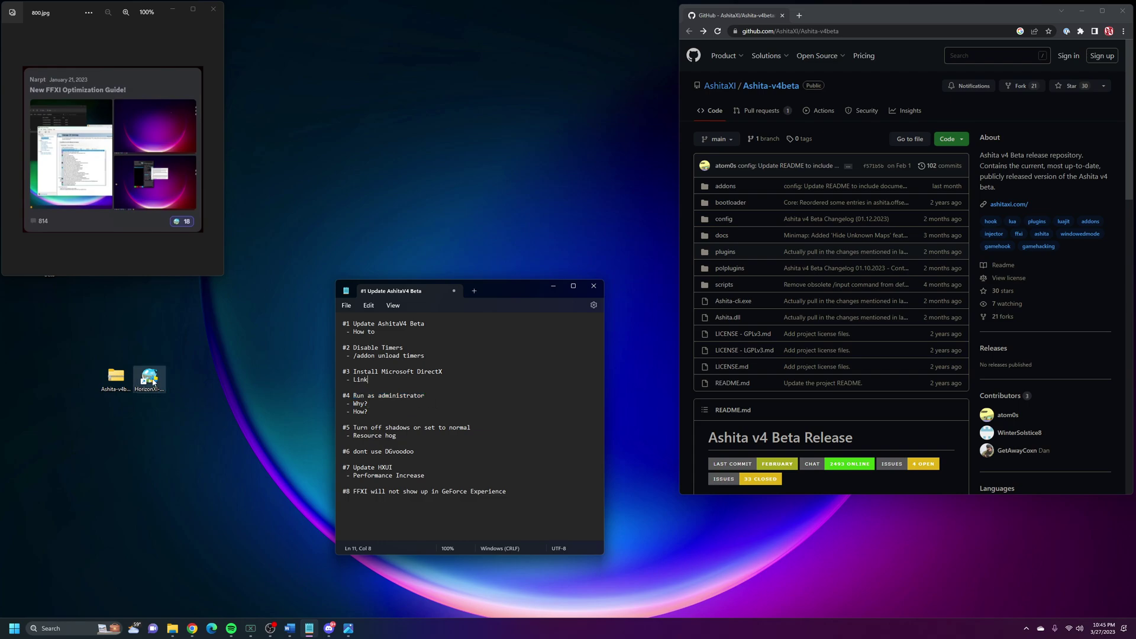
# Tick 'Run this program as an administrator' in the HorizonXI-Launcher shortcut's Compatibility properties.
pyautogui.moveTo(149, 378); pyautogui.dragTo(382, 213)
pyautogui.rightClick(383, 222)
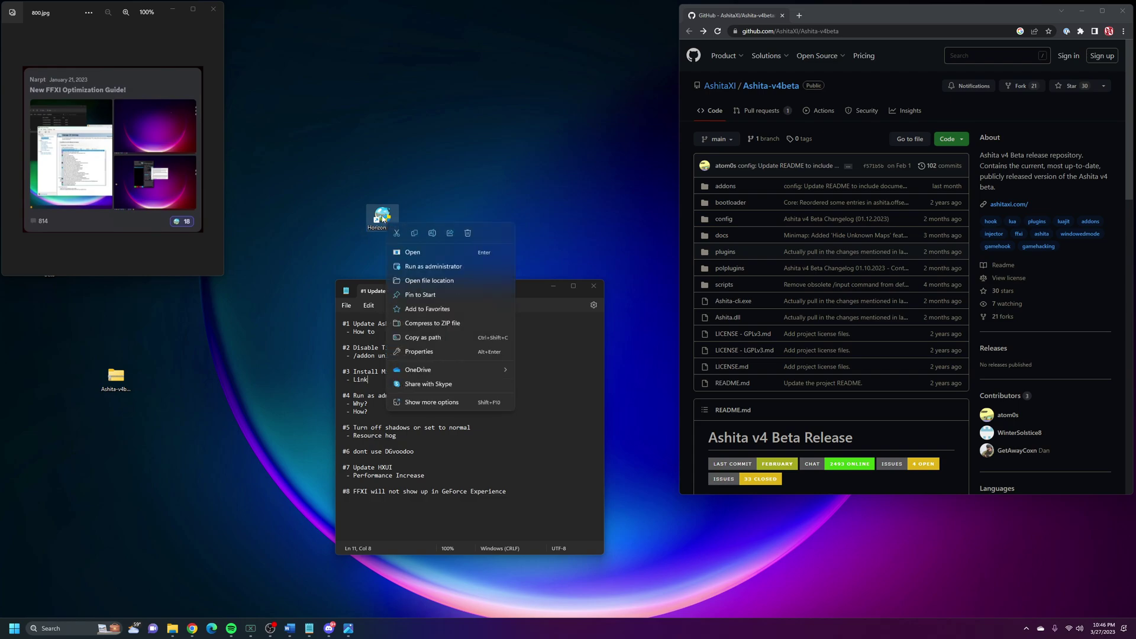
pyautogui.click(418, 352)
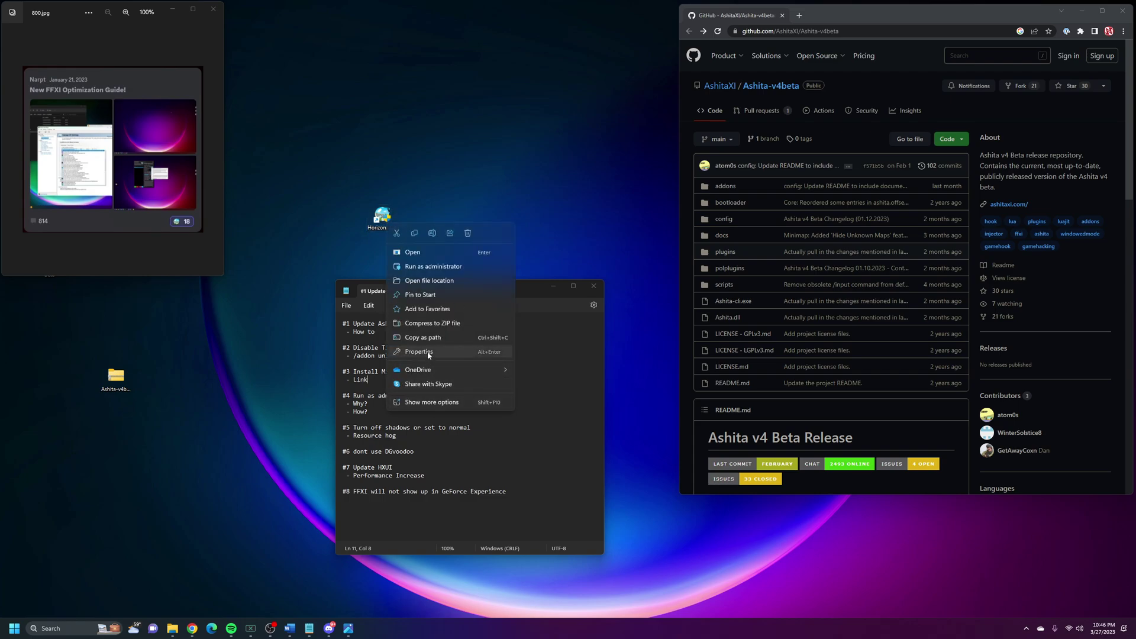
pyautogui.click(513, 251)
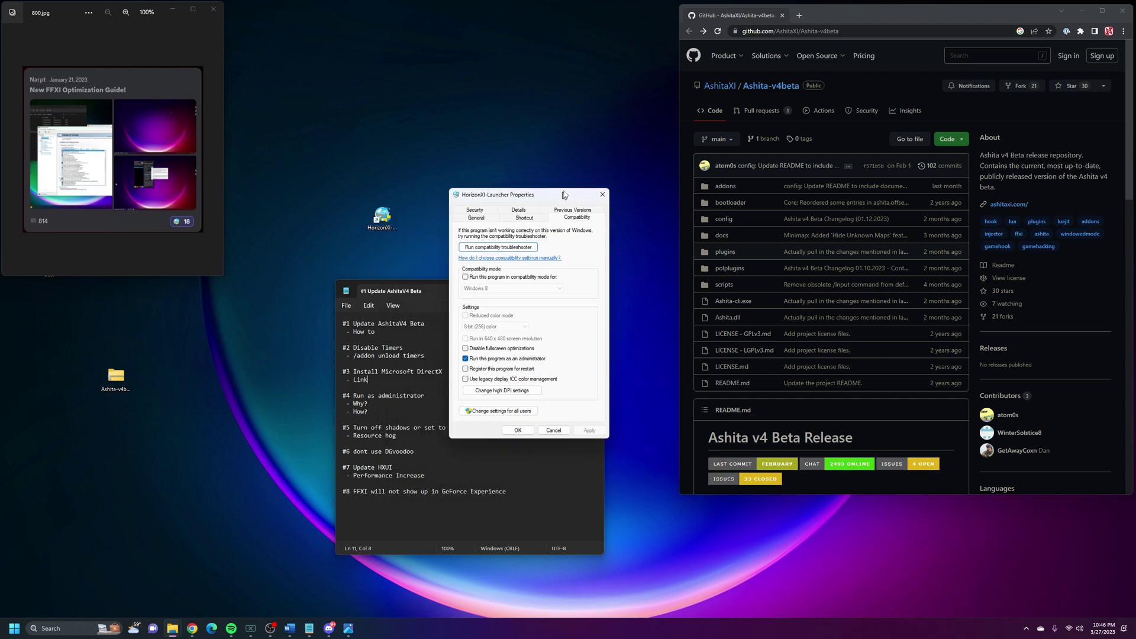
pyautogui.moveTo(504, 235); pyautogui.dragTo(605, 127)
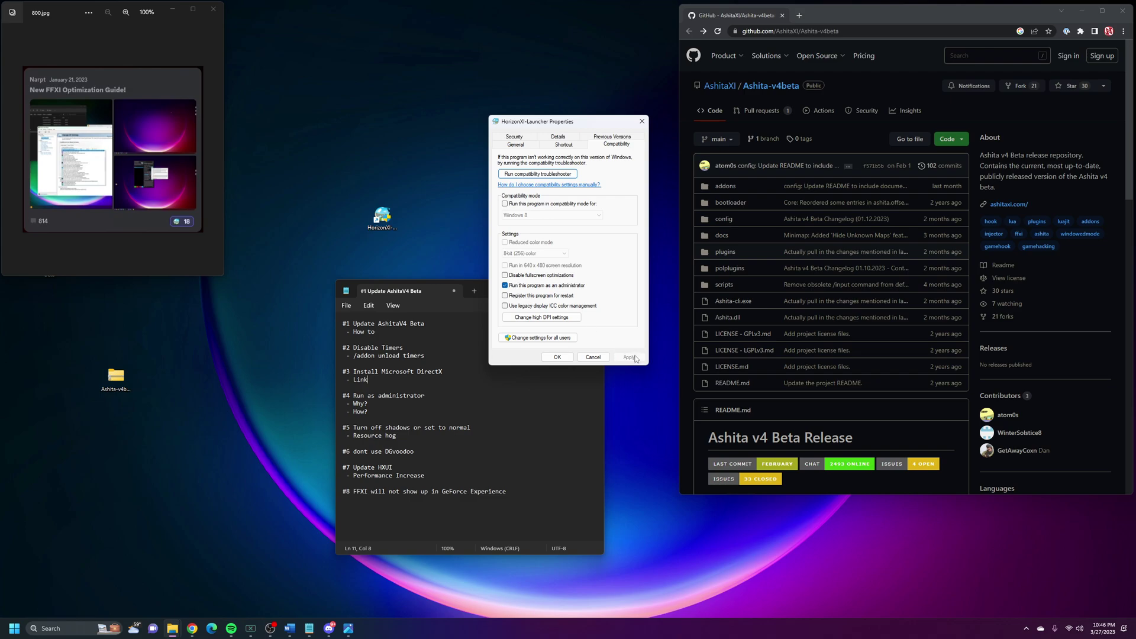
pyautogui.click(557, 356)
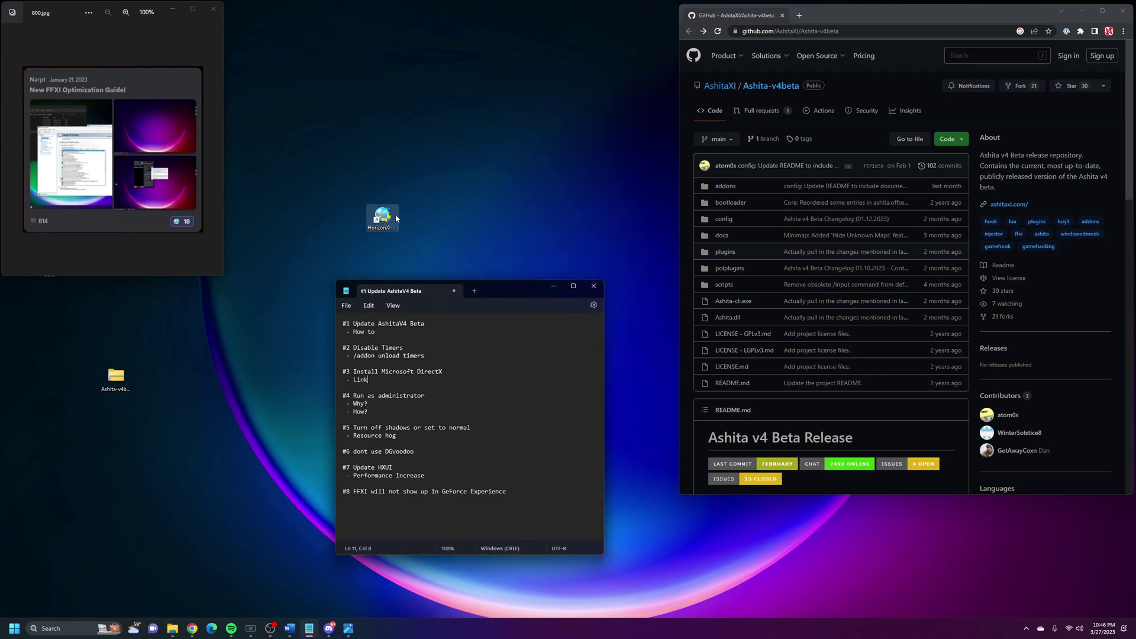
pyautogui.moveTo(384, 218); pyautogui.dragTo(183, 380)
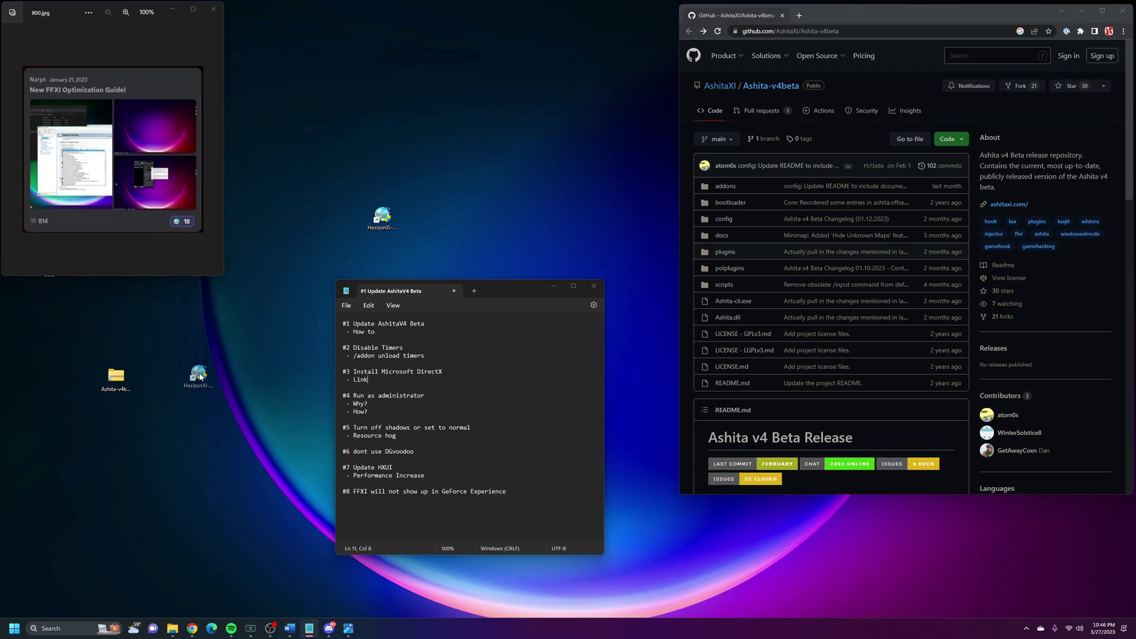
pyautogui.moveTo(506, 288); pyautogui.dragTo(515, 278)
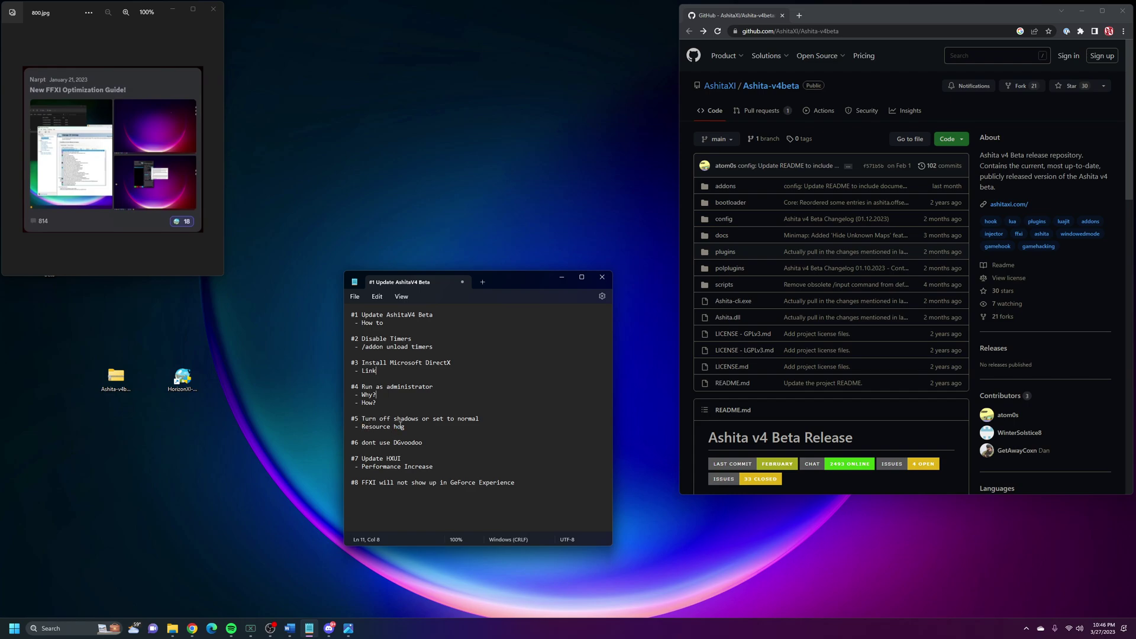
pyautogui.moveTo(408, 427); pyautogui.dragTo(397, 427)
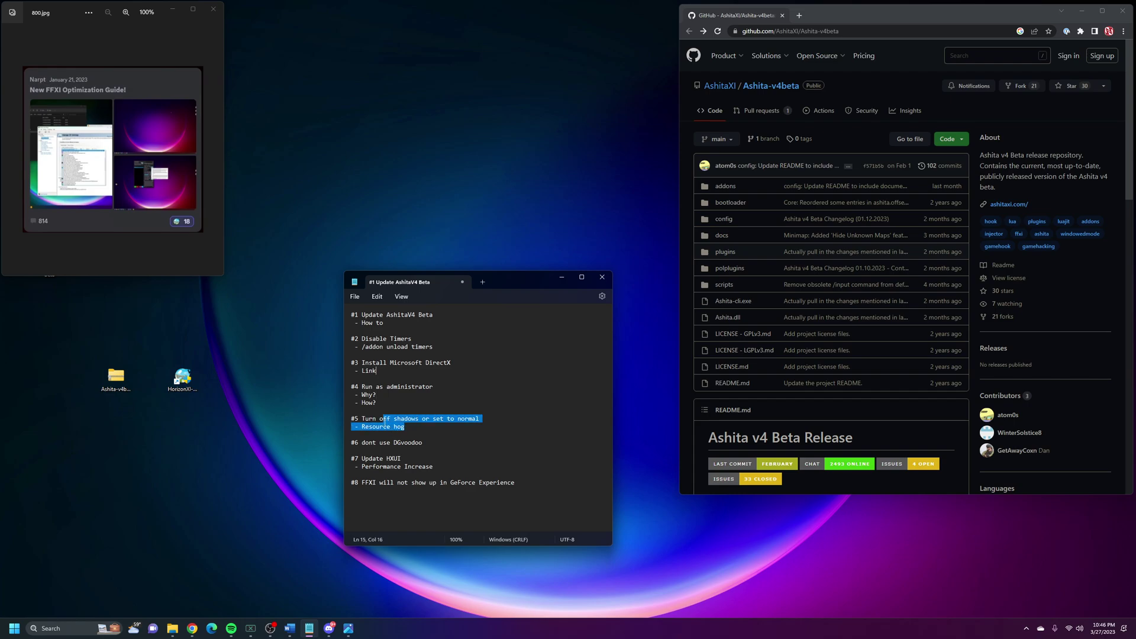
pyautogui.click(421, 429)
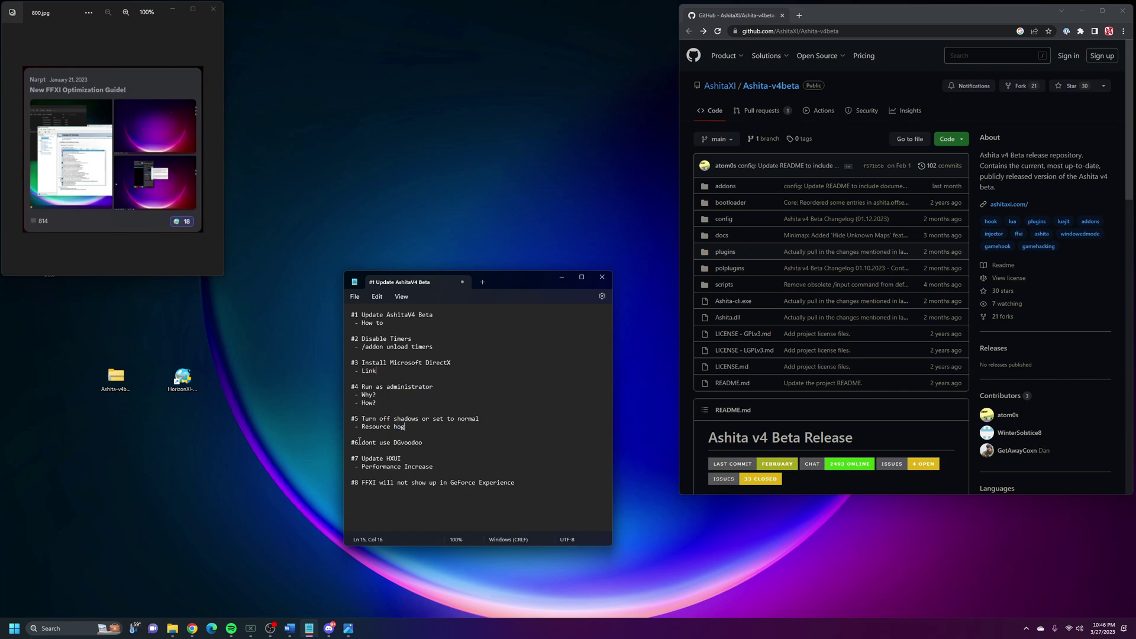
pyautogui.moveTo(361, 443); pyautogui.dragTo(425, 444)
pyautogui.click(424, 442)
pyautogui.moveTo(386, 458); pyautogui.dragTo(407, 458)
pyautogui.click(416, 462)
pyautogui.click(487, 239)
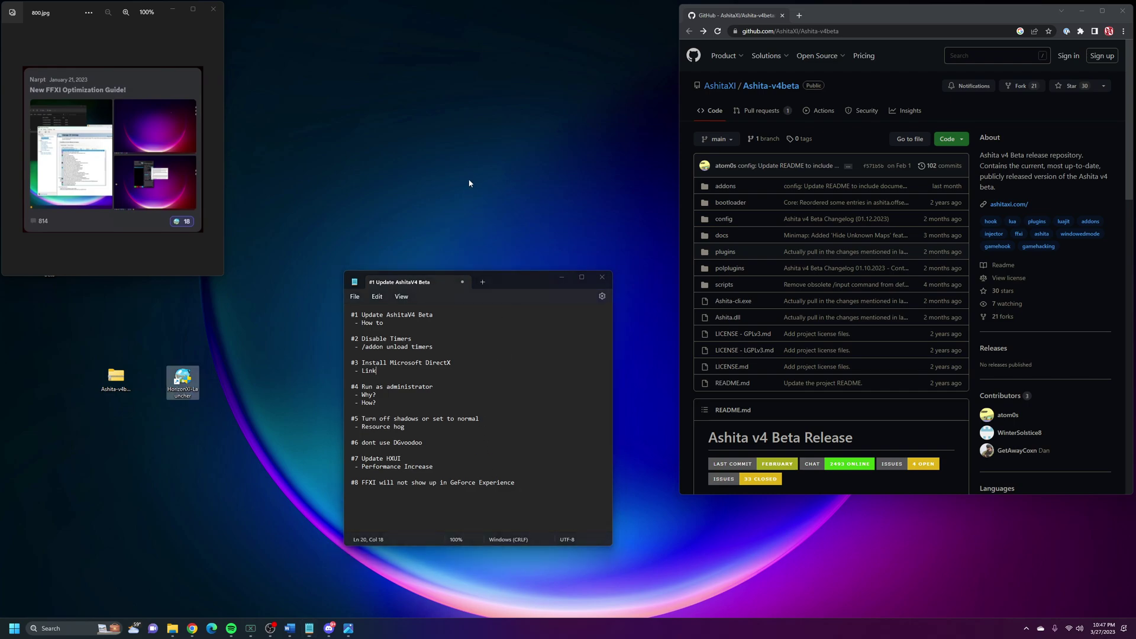
pyautogui.click(513, 174)
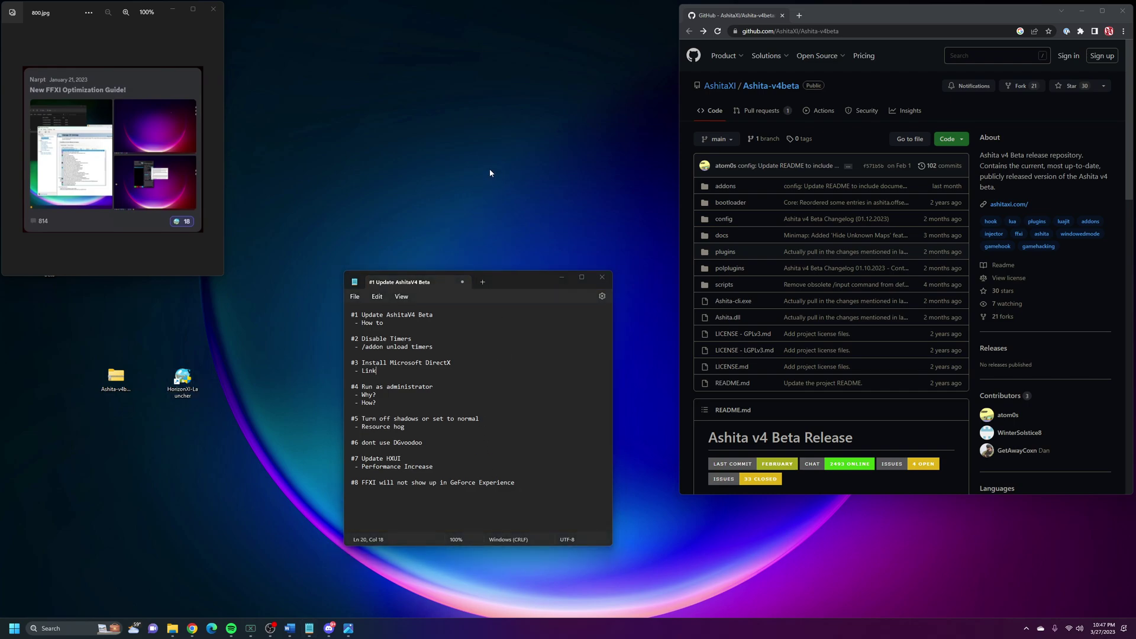
# Set the GeForce overlay's HUD performance readout to Basic, then close the overlay.
pyautogui.hotkey('alt', 'z')
pyautogui.click(923, 212)
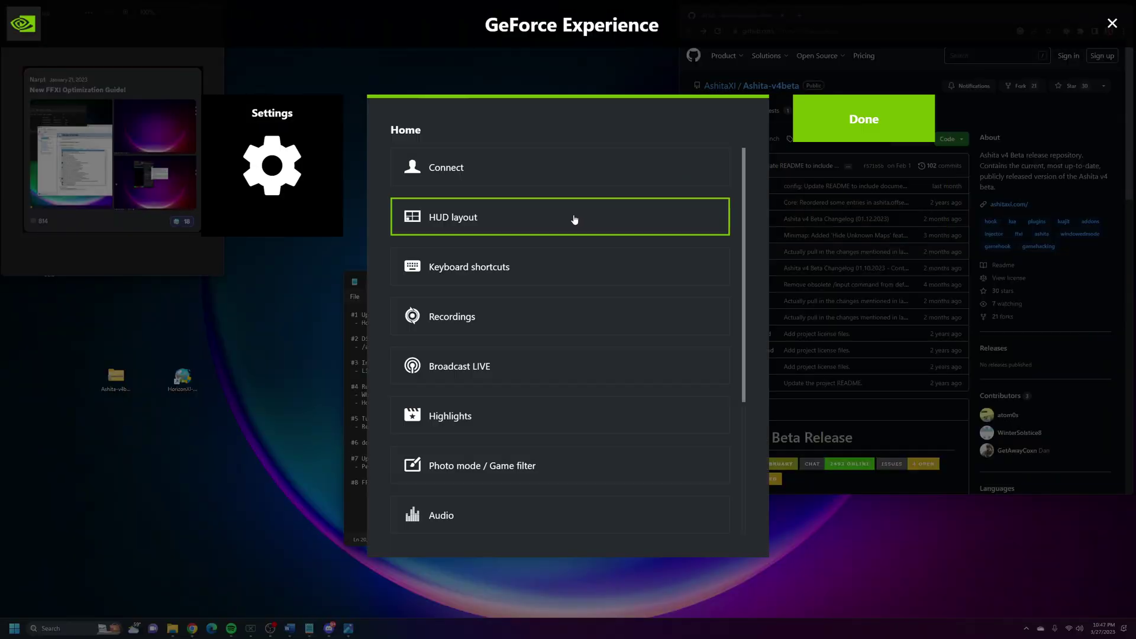
pyautogui.click(521, 228)
pyautogui.click(438, 200)
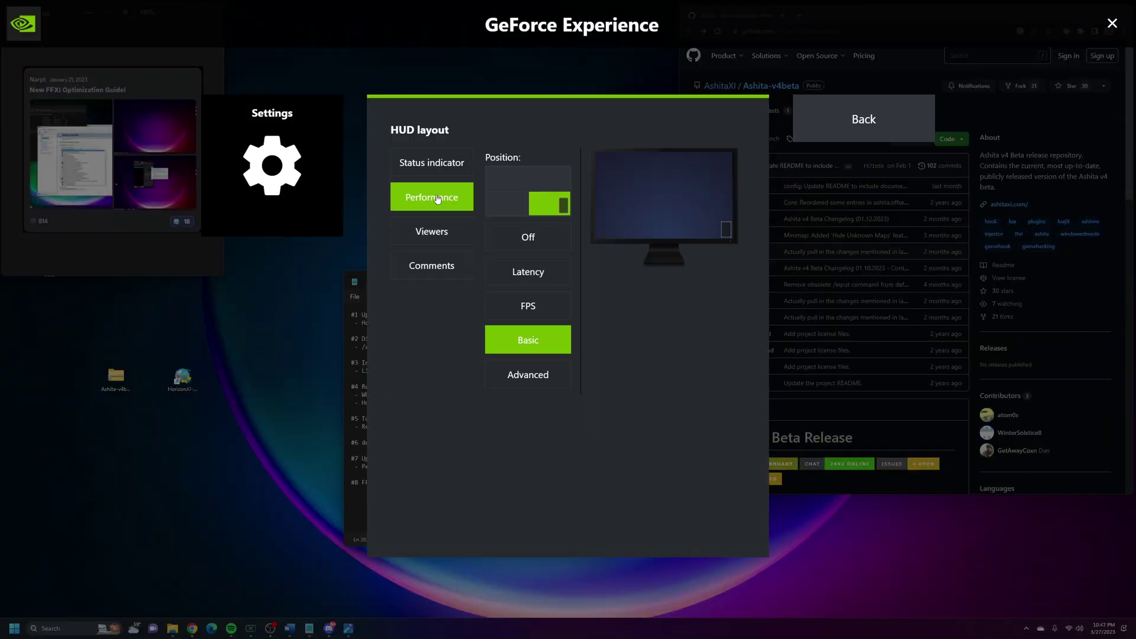
pyautogui.click(527, 375)
pyautogui.click(527, 341)
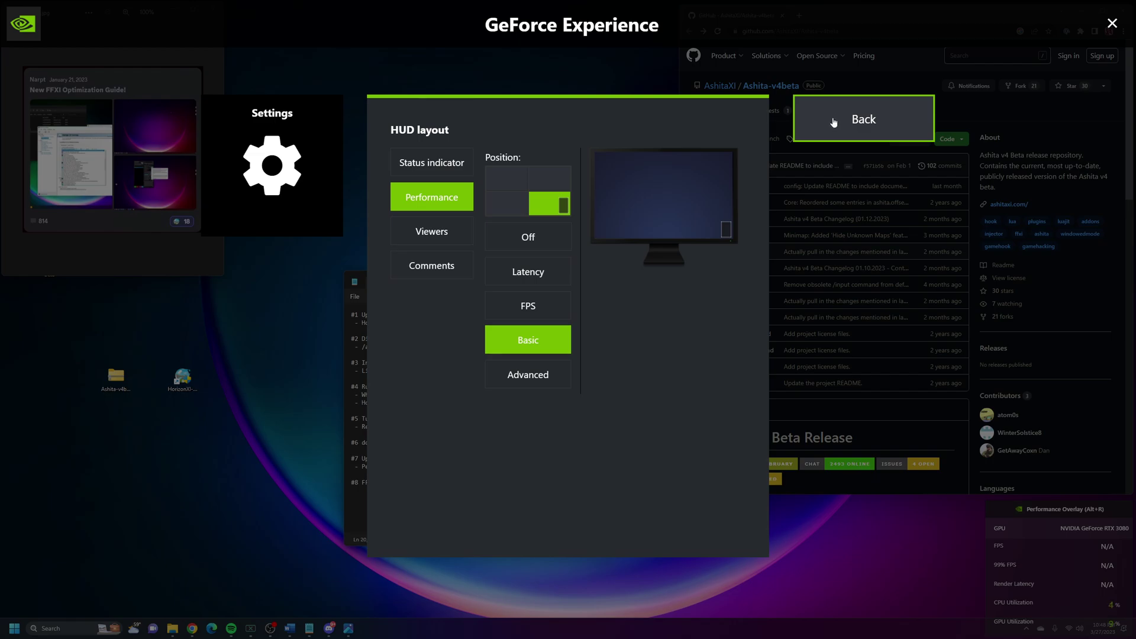
pyautogui.click(834, 122)
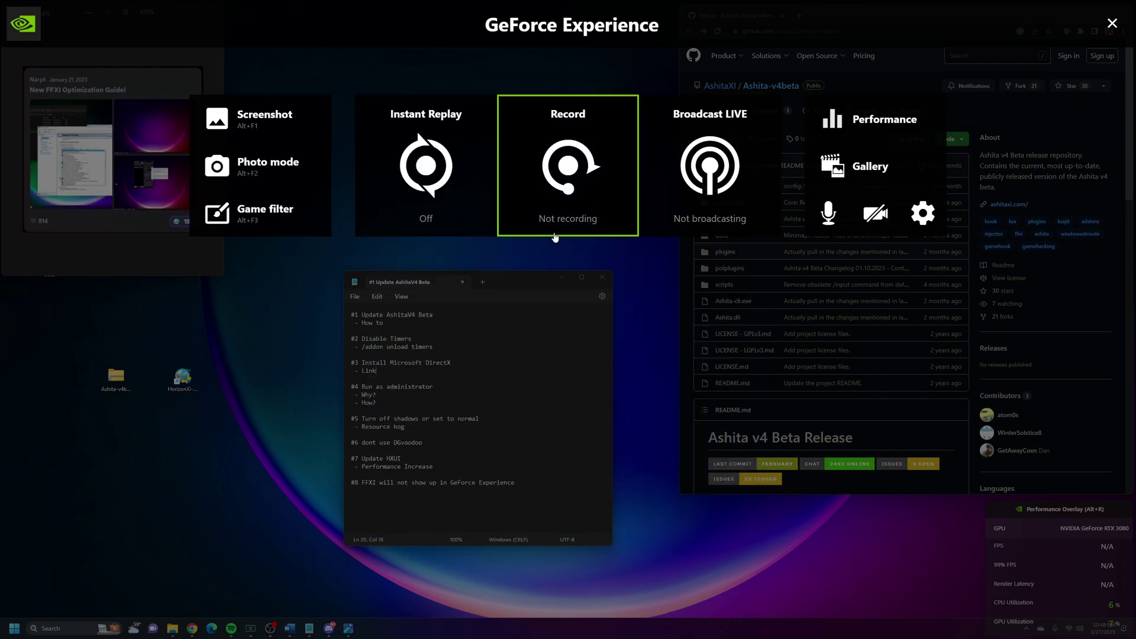
pyautogui.hotkey('alt', 'z')
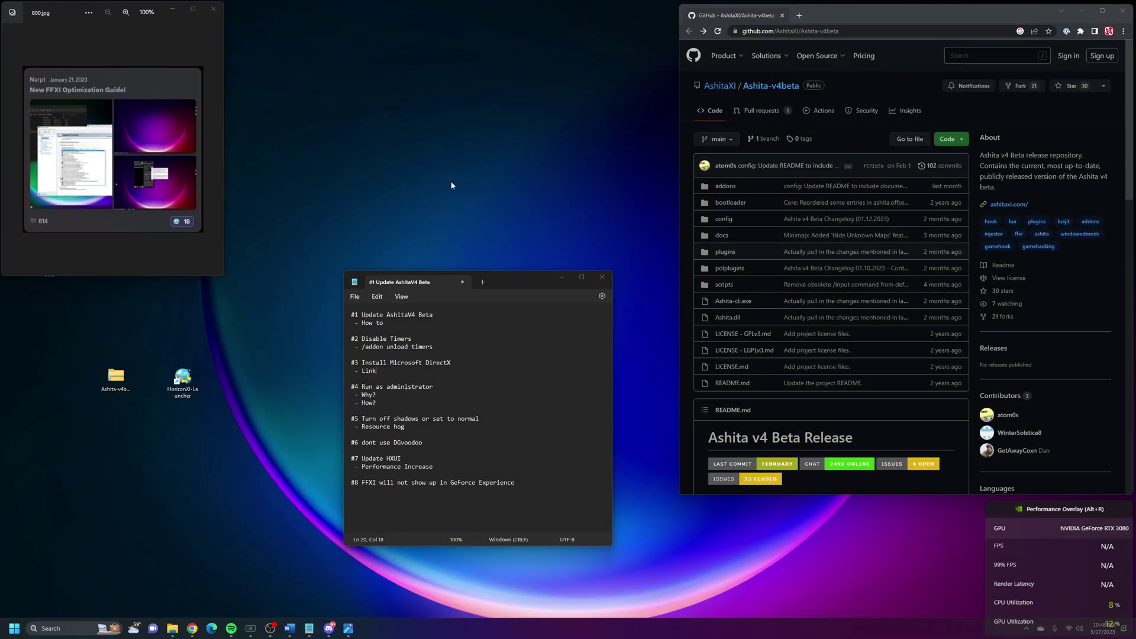